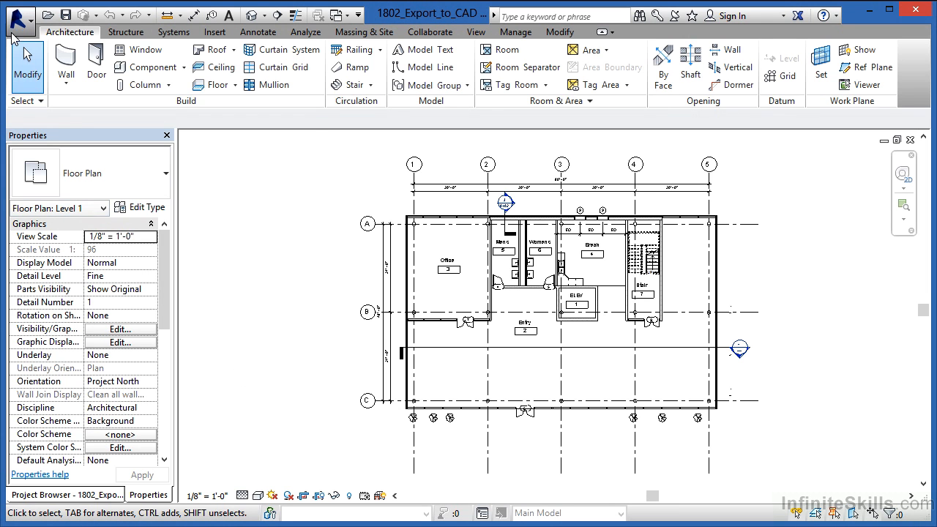
# Start a DWG export of the Level 1 floor plan and move its dialog clear of the application menu.
pyautogui.click(18, 27)
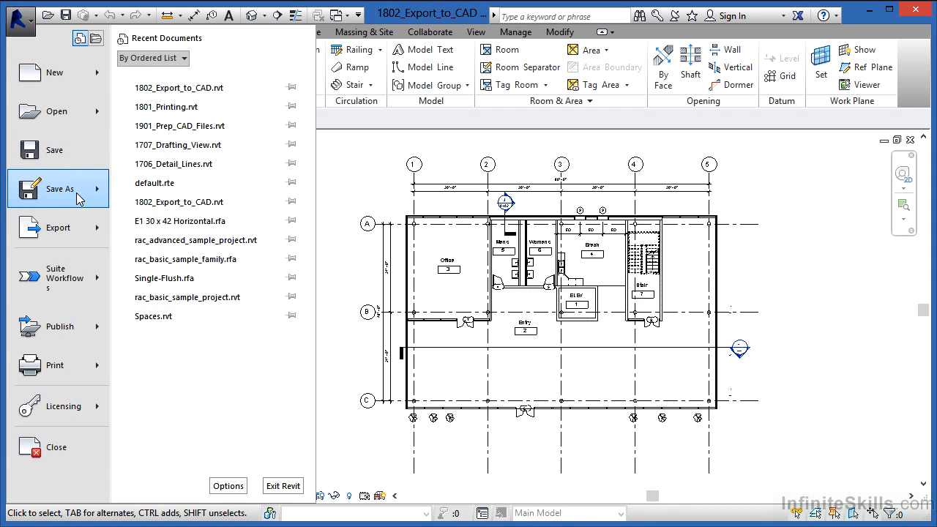
pyautogui.moveTo(72, 232)
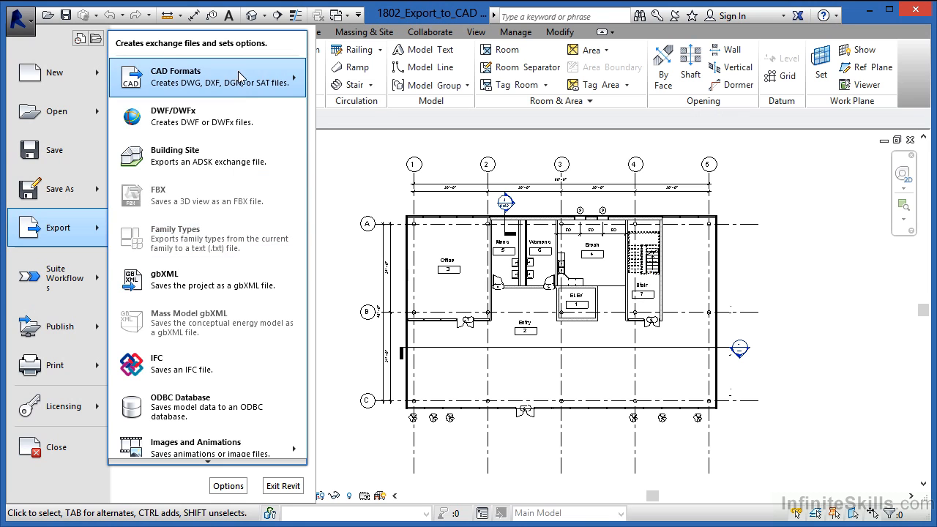
pyautogui.moveTo(238, 78)
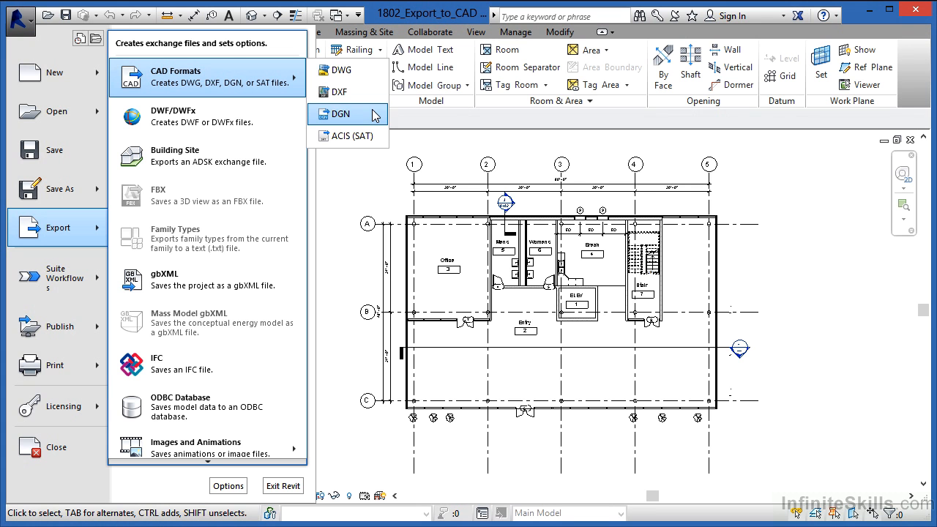
pyautogui.click(359, 74)
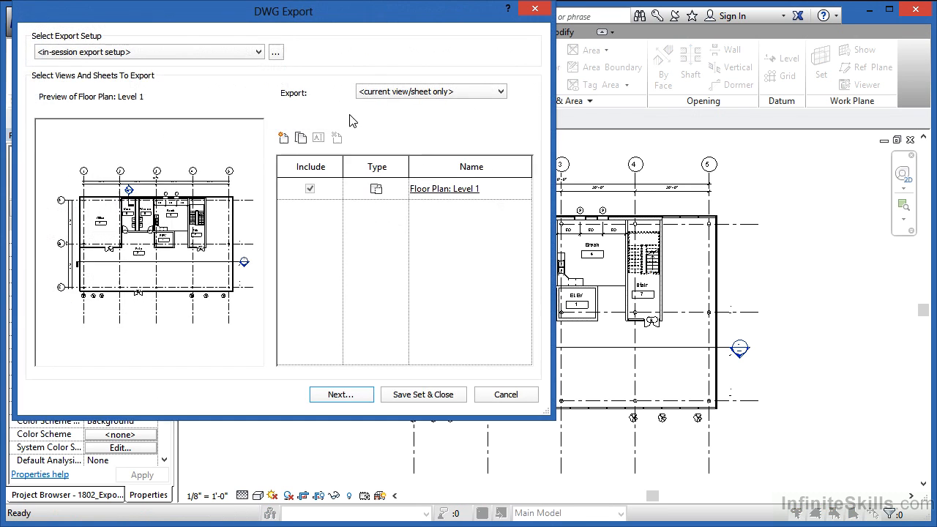
pyautogui.moveTo(347, 17); pyautogui.dragTo(540, 62)
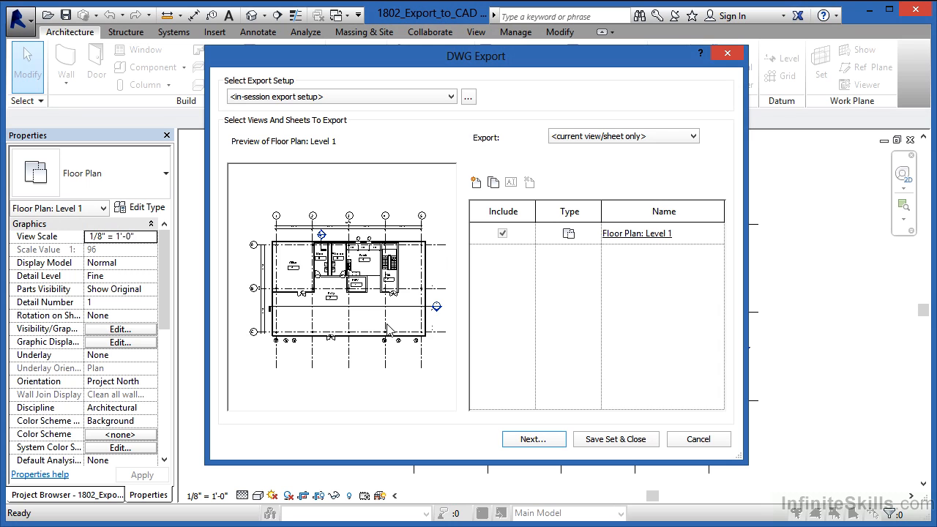
# Set the export to the in-session view/sheet set and list all views and sheets in the model.
pyautogui.click(652, 139)
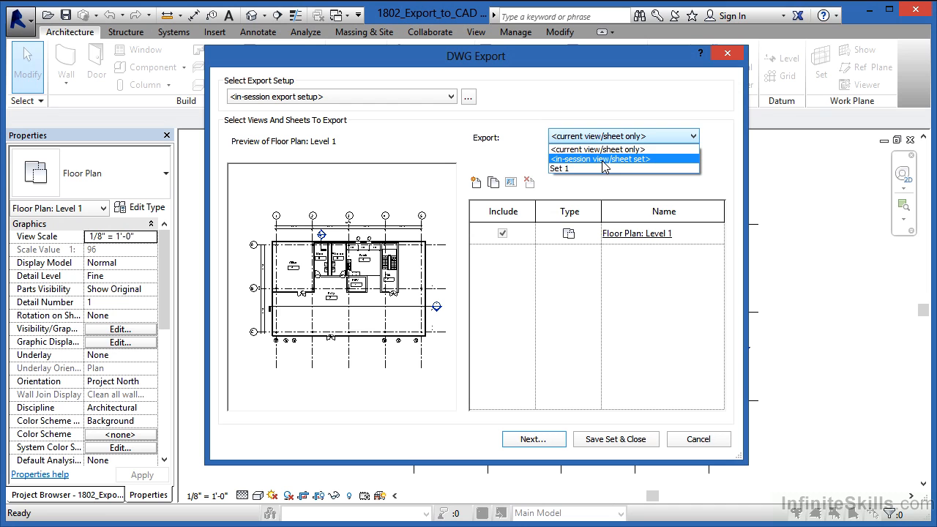
pyautogui.click(603, 160)
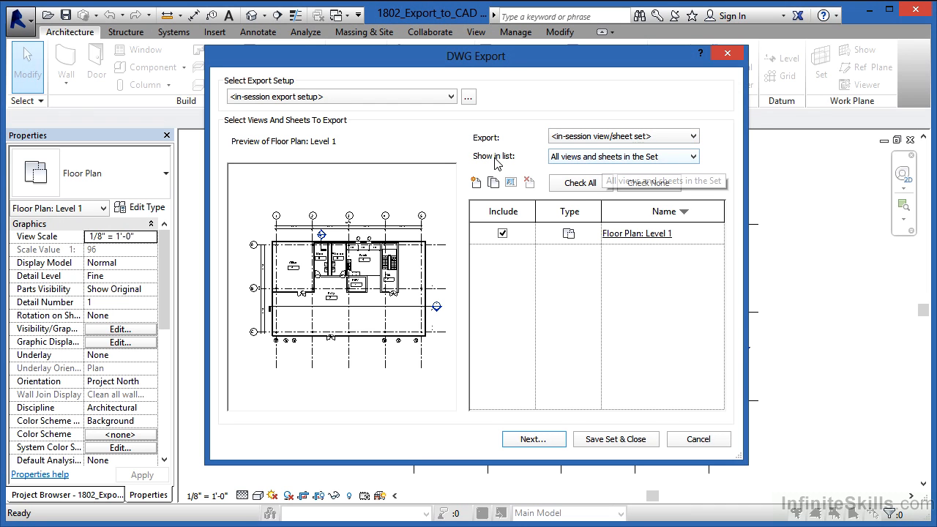
pyautogui.click(680, 159)
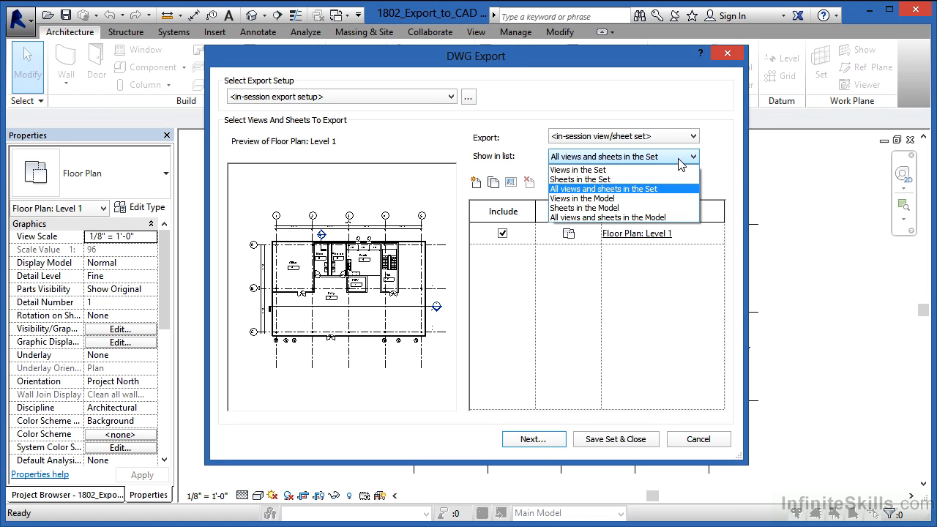
pyautogui.click(640, 218)
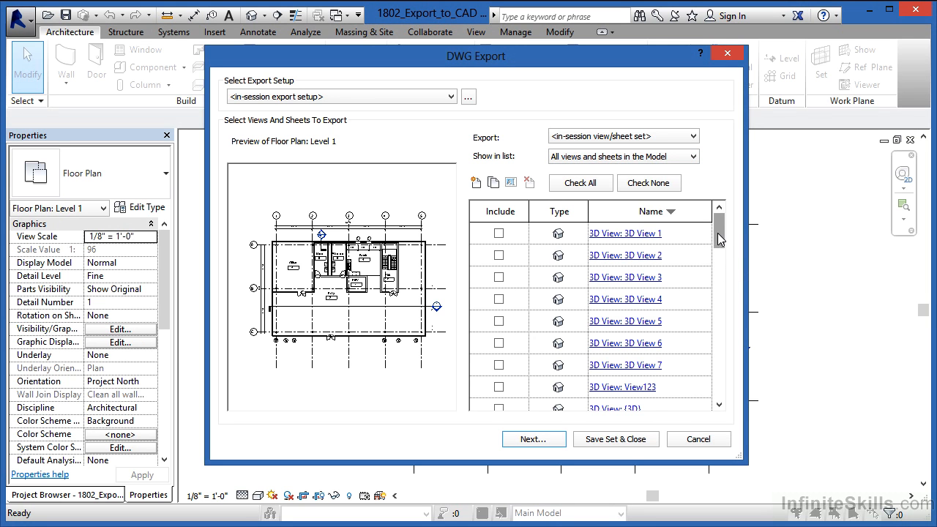
pyautogui.moveTo(719, 244); pyautogui.dragTo(719, 306)
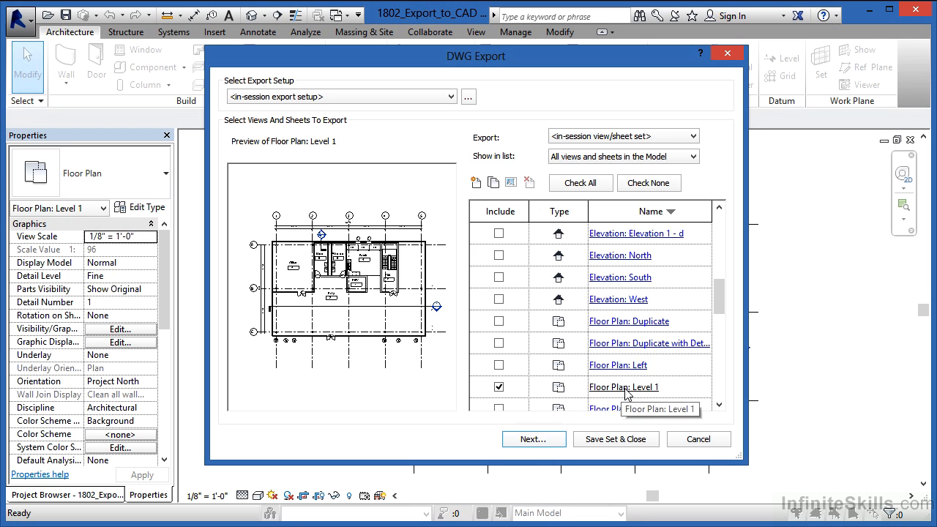
# Review the AutoCAD DWG versions offered for the export file and return to the export settings.
pyautogui.click(543, 442)
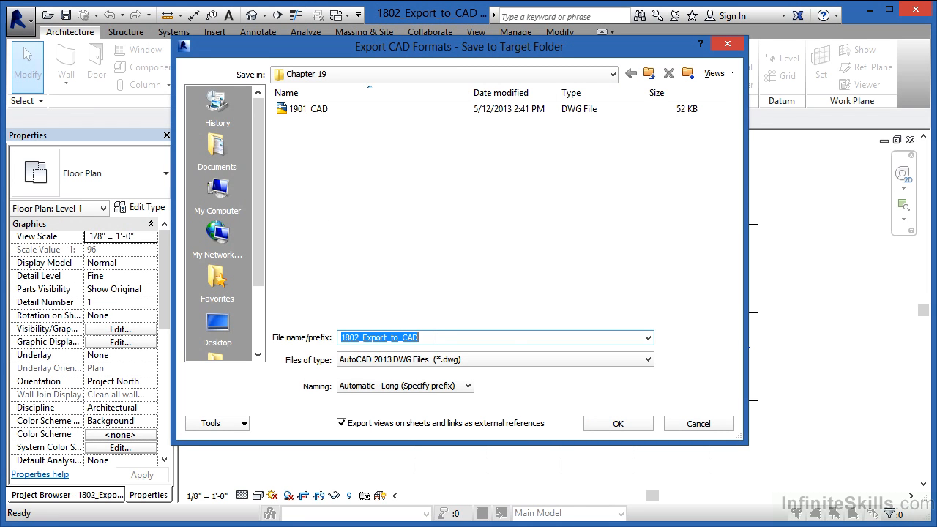
pyautogui.click(481, 357)
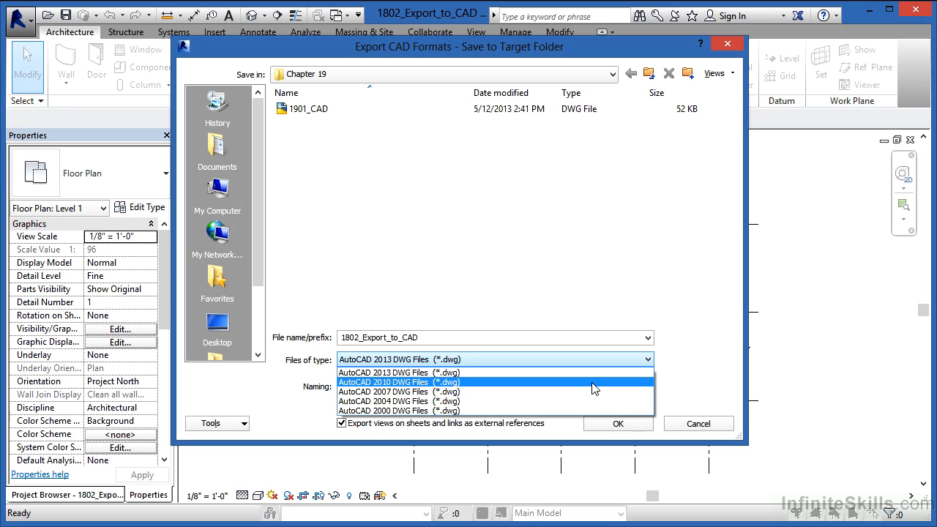
pyautogui.click(692, 363)
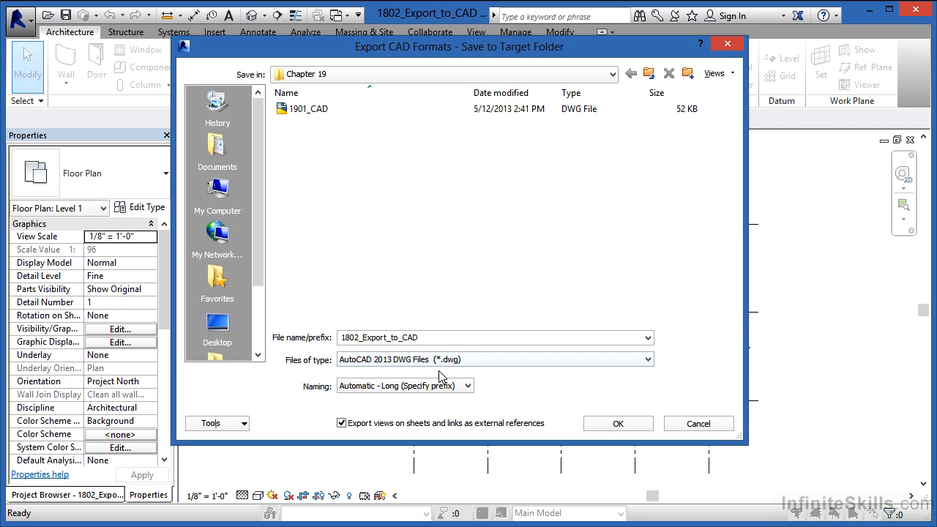
pyautogui.click(699, 426)
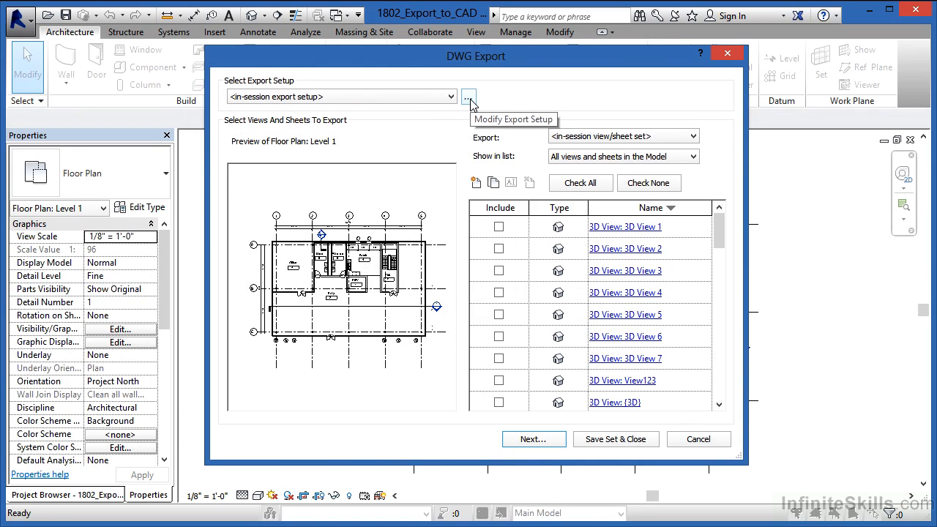
# Open the export setup and examine the layer name and color ID of Duct Lining Tags and the export layer options.
pyautogui.click(471, 104)
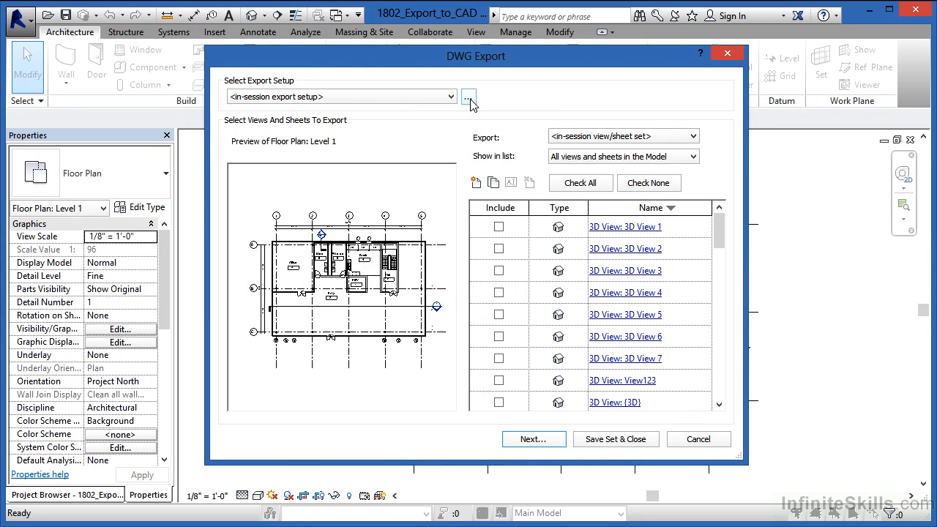
pyautogui.click(470, 102)
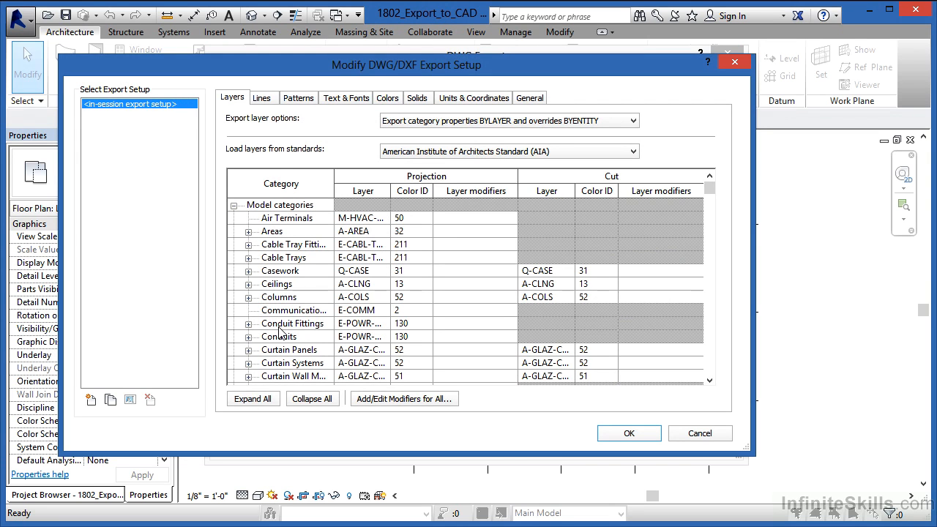
pyautogui.moveTo(713, 192); pyautogui.dragTo(713, 276)
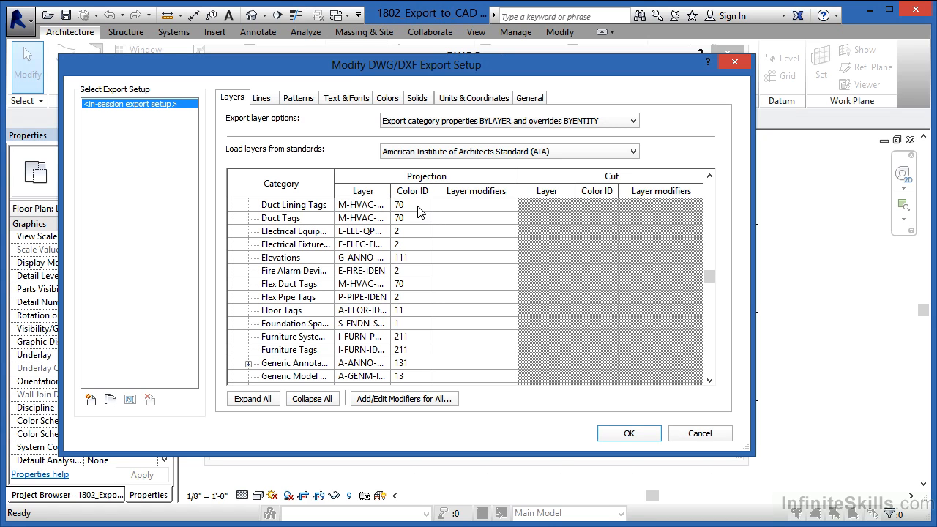
pyautogui.click(371, 207)
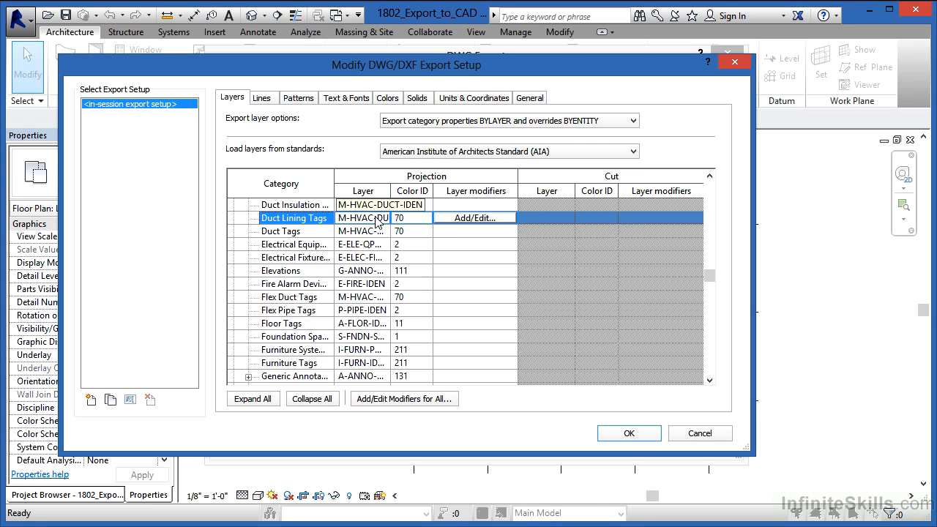
pyautogui.click(378, 218)
pyautogui.moveTo(386, 218); pyautogui.dragTo(347, 218)
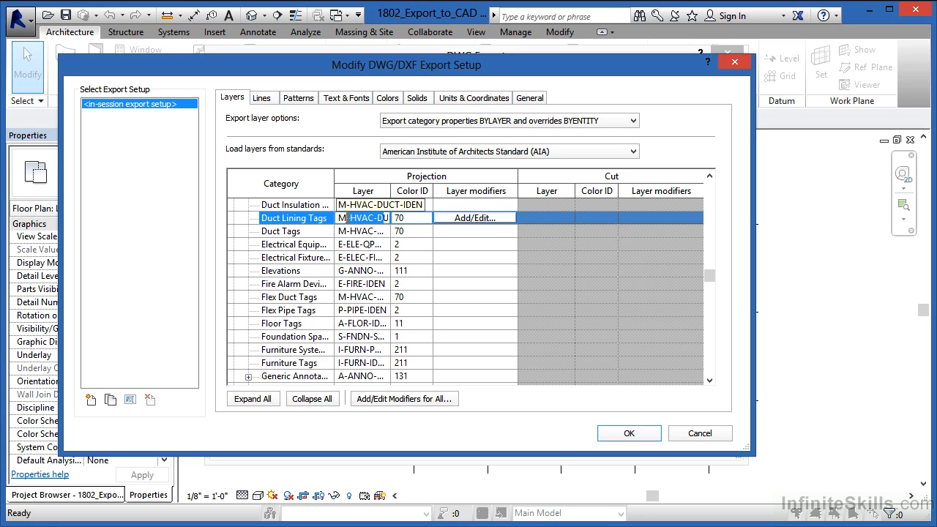
pyautogui.click(416, 219)
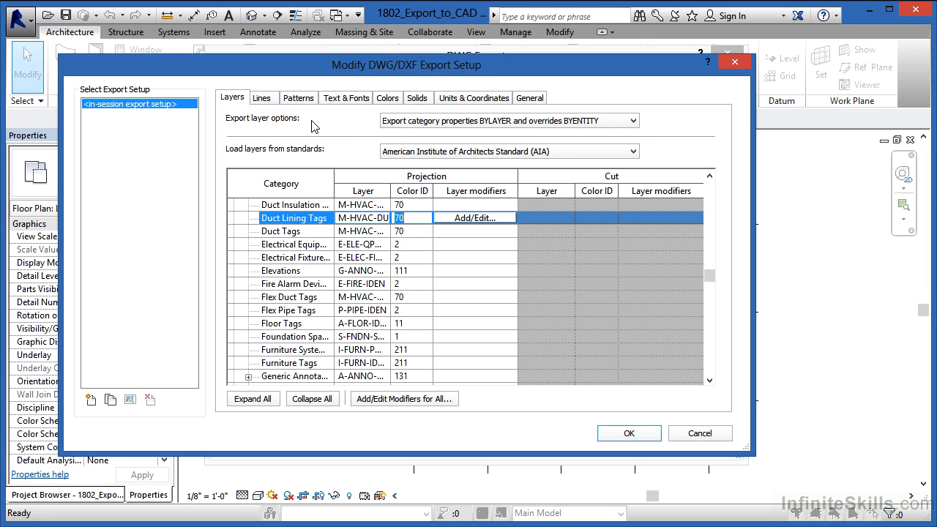
pyautogui.click(635, 121)
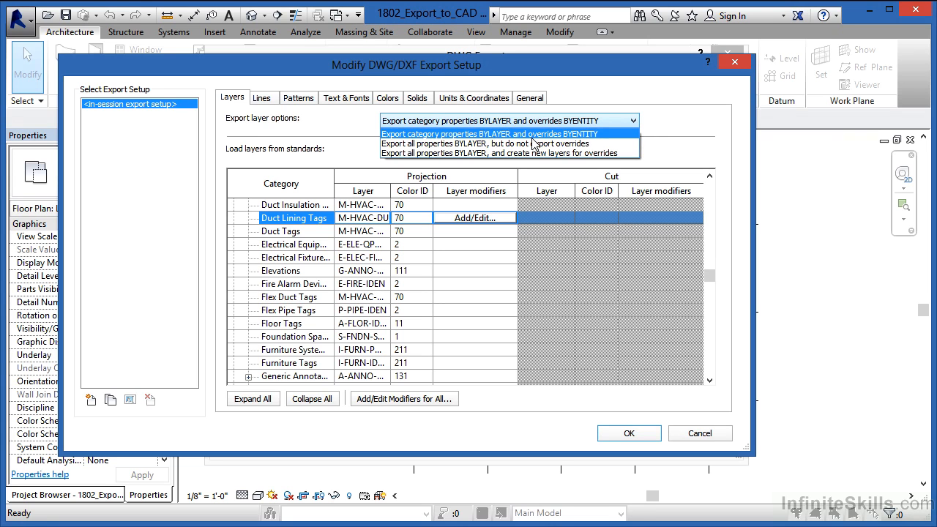
pyautogui.click(687, 152)
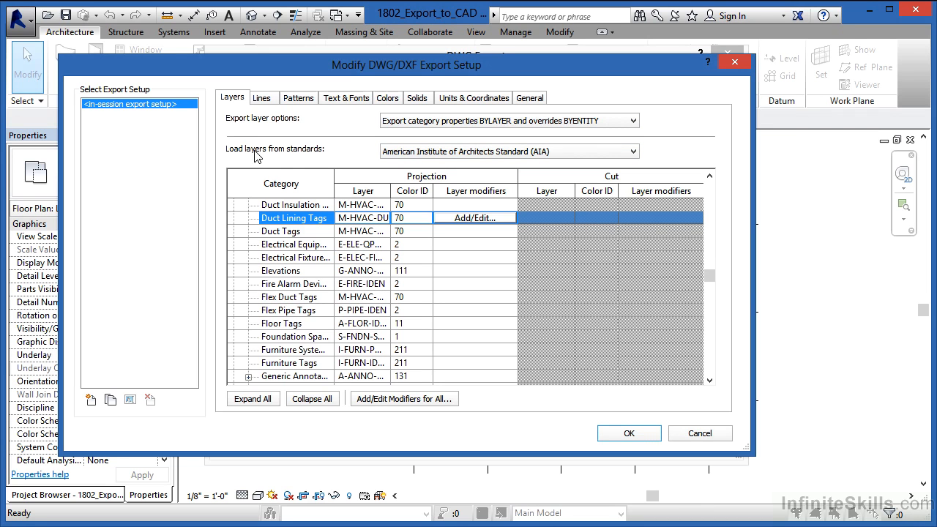
# Load the export layers from ISO Standard 13567, replacing the existing layer settings.
pyautogui.click(561, 153)
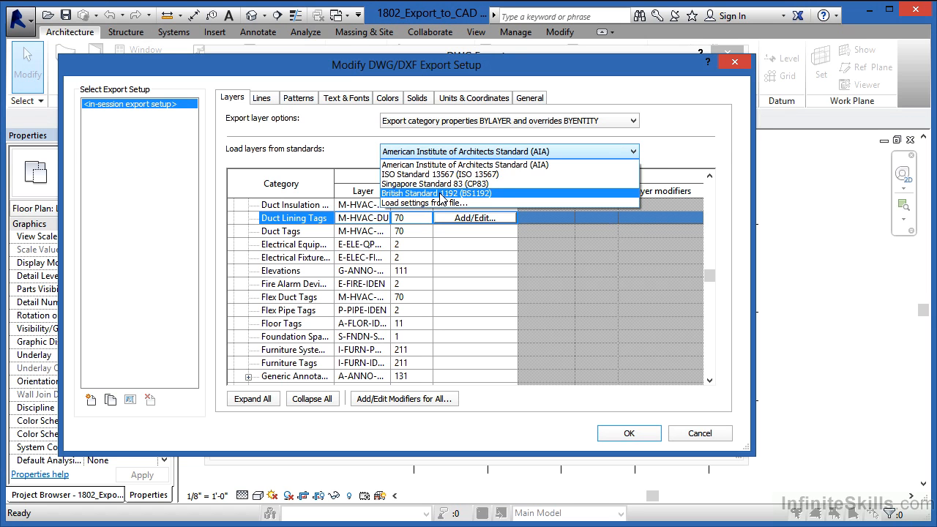
pyautogui.click(437, 174)
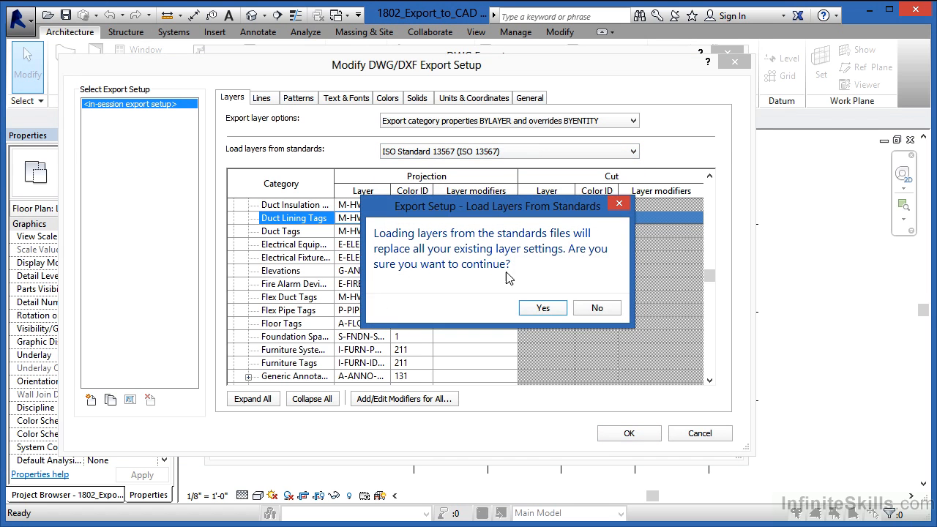
pyautogui.click(543, 308)
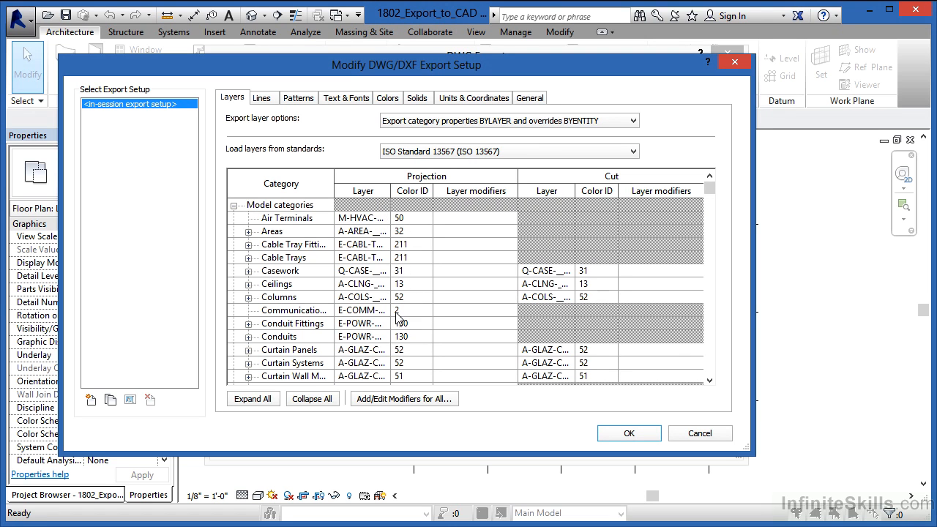
# Load the export layers from the American Institute of Architects Standard (AIA) and accept the export setup.
pyautogui.click(482, 154)
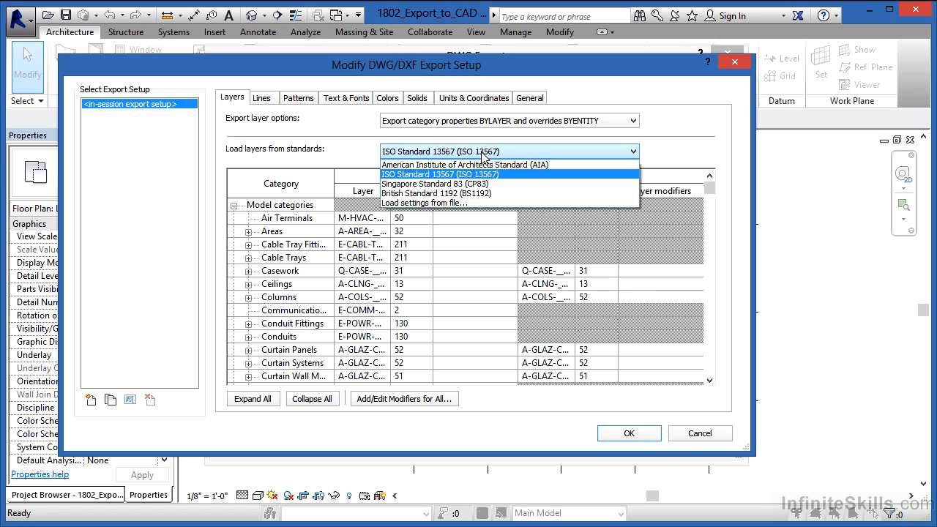
pyautogui.click(432, 165)
pyautogui.click(542, 308)
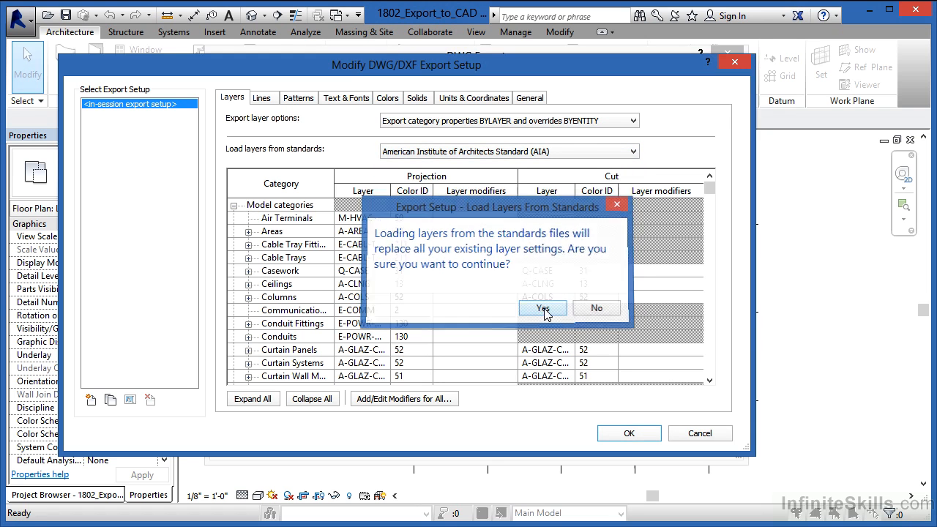
pyautogui.moveTo(709, 188); pyautogui.dragTo(713, 248)
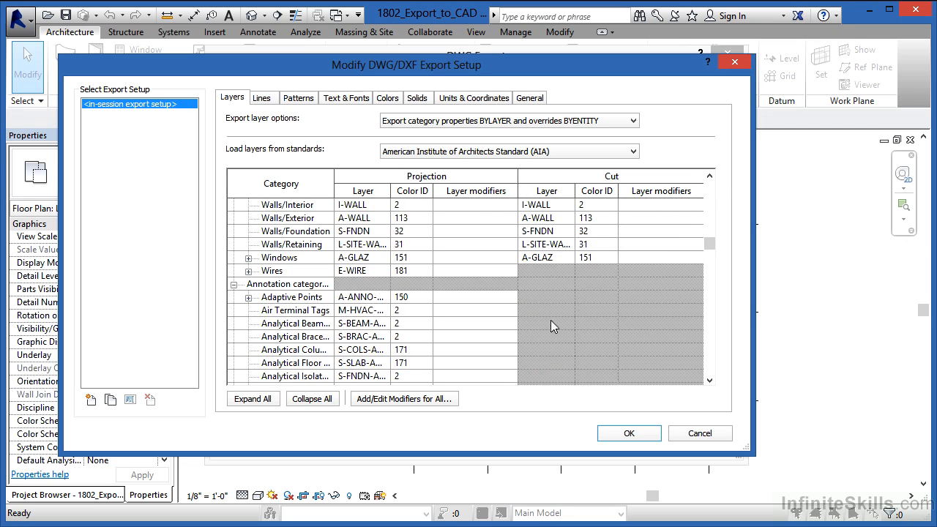
pyautogui.click(655, 436)
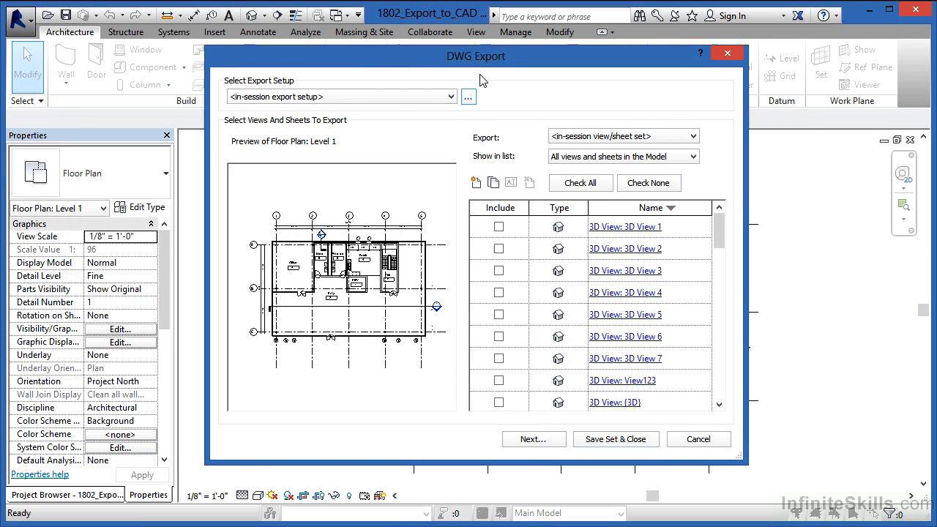
# Reopen the export setup to check the layer assignments and return to the export settings.
pyautogui.moveTo(497, 62); pyautogui.dragTo(508, 77)
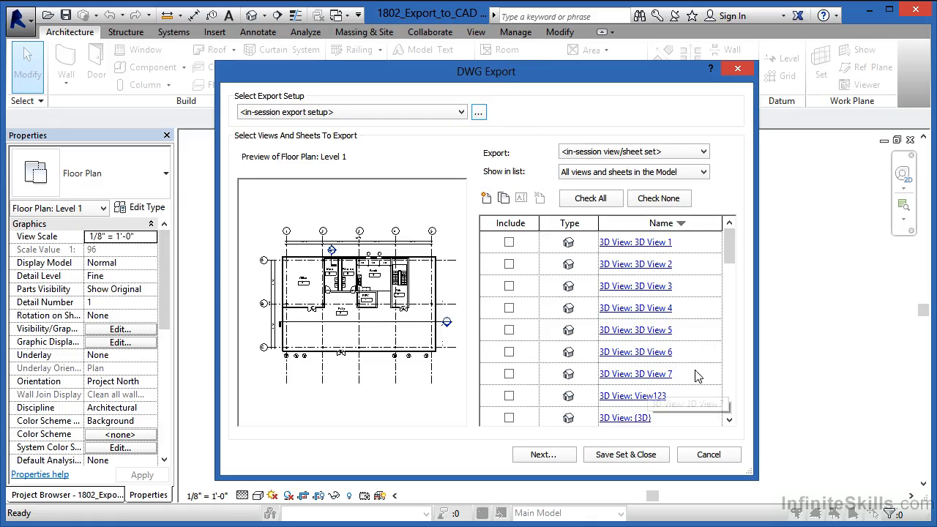
pyautogui.click(478, 111)
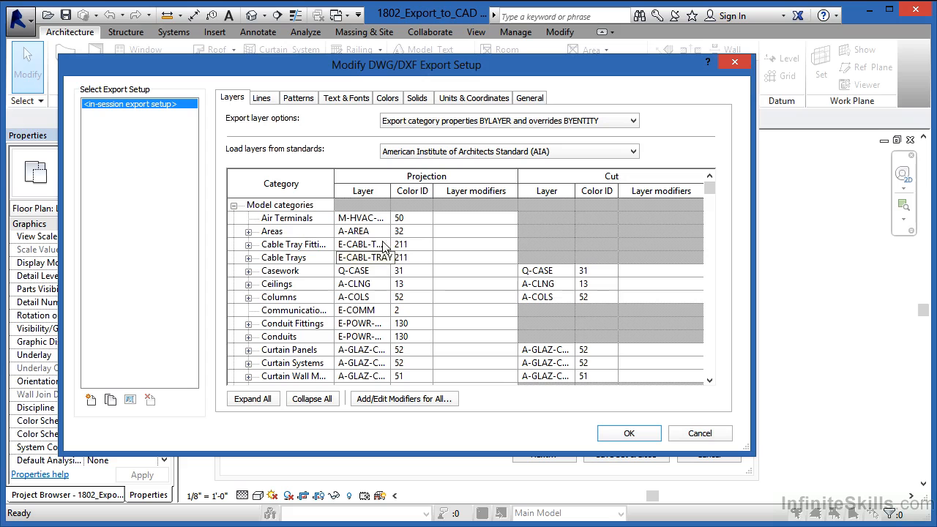
pyautogui.click(629, 432)
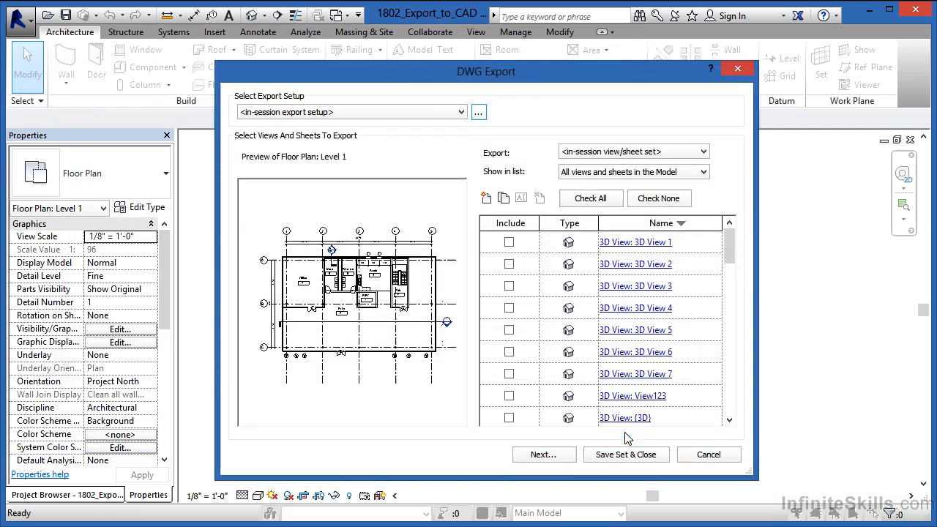
# Continue the DWG export to the target folder and file name settings.
pyautogui.click(543, 455)
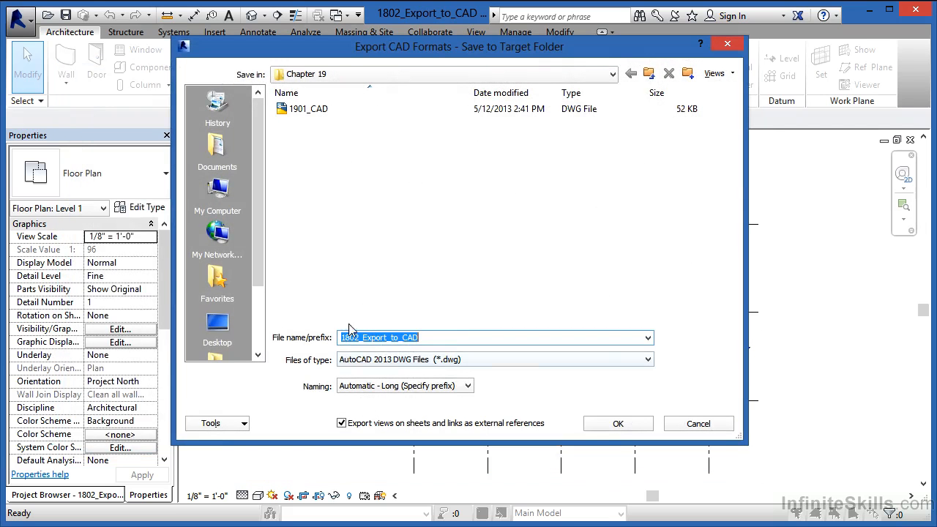